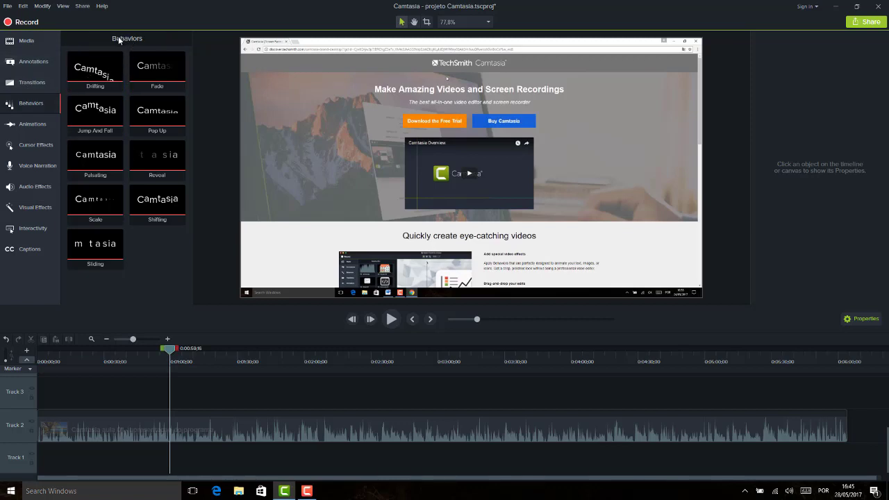
pyautogui.click(107, 79)
pyautogui.click(29, 84)
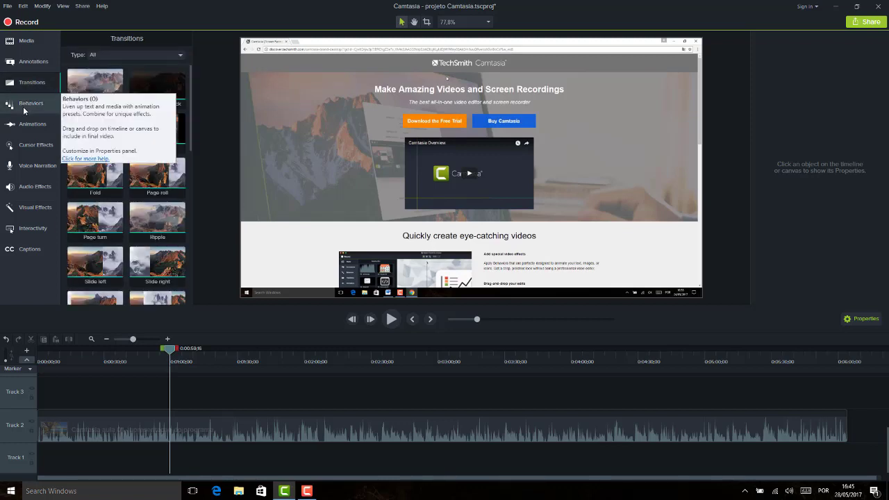
pyautogui.click(23, 107)
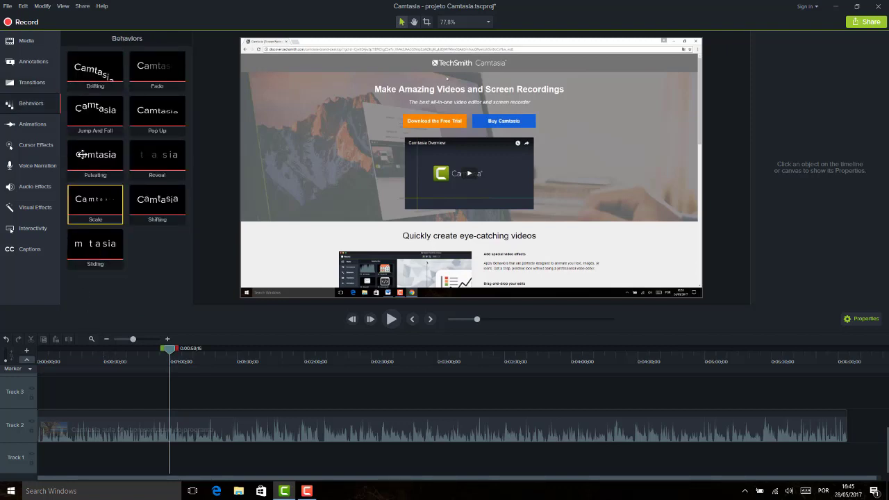
# Add a plain white text callout over the web page's banner at the playhead and change its text to CAMTASIA.
pyautogui.click(41, 62)
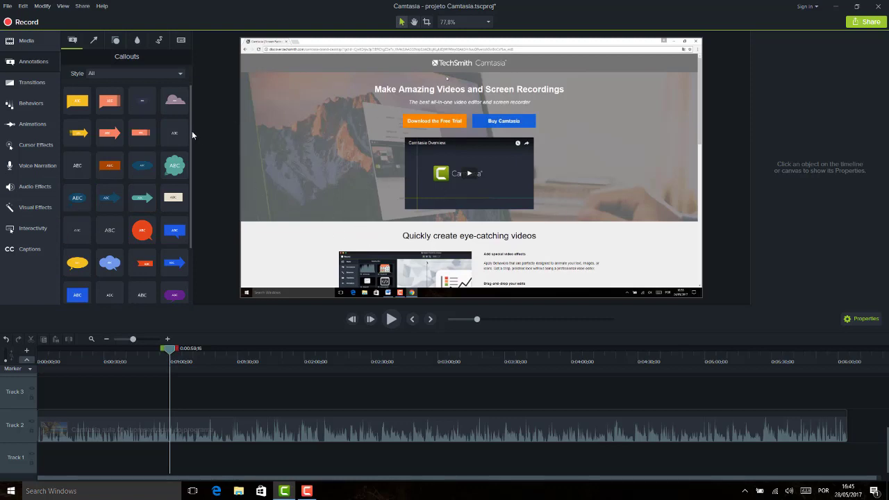
pyautogui.scroll(-1, 188, 132)
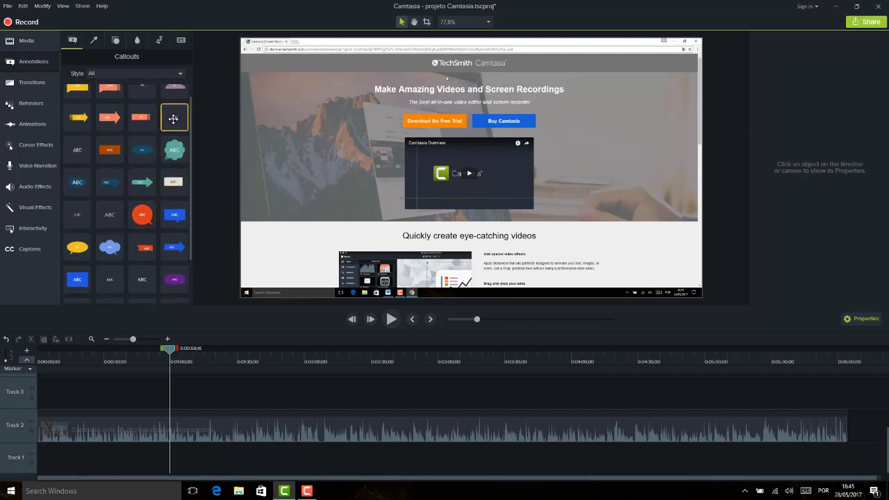
pyautogui.moveTo(173, 116); pyautogui.dragTo(330, 202)
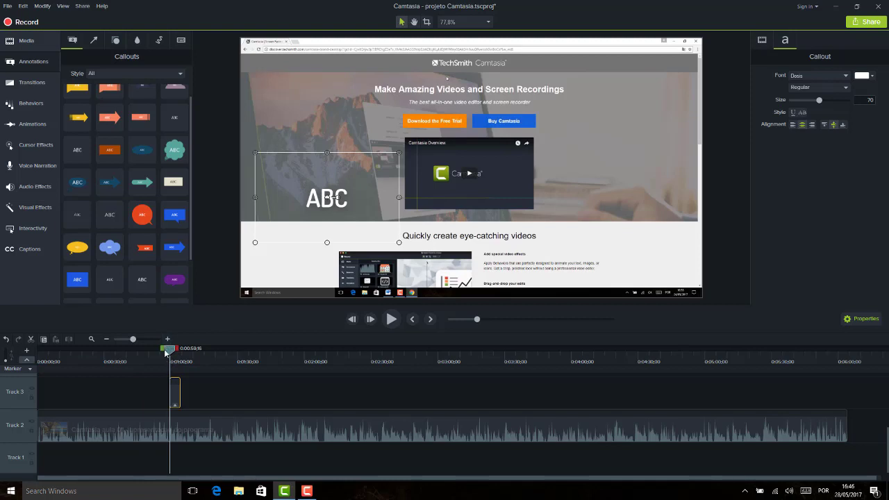
pyautogui.doubleClick(327, 200)
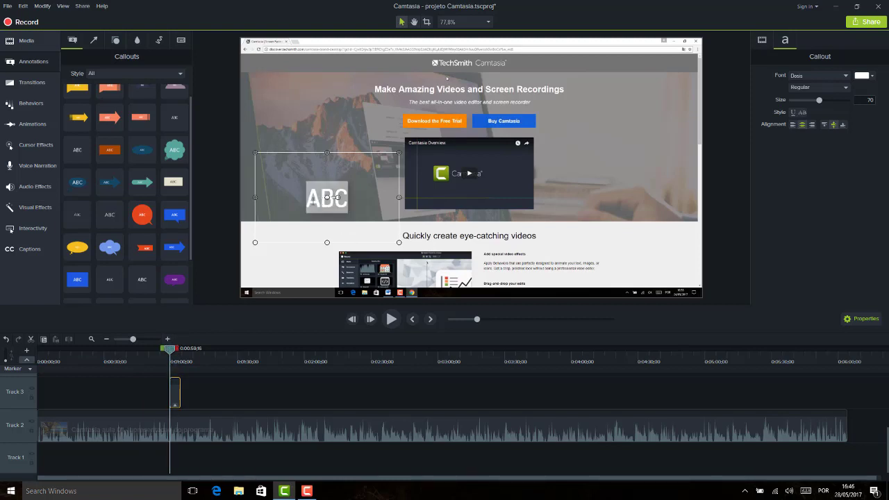
pyautogui.write('CAMTASIA')
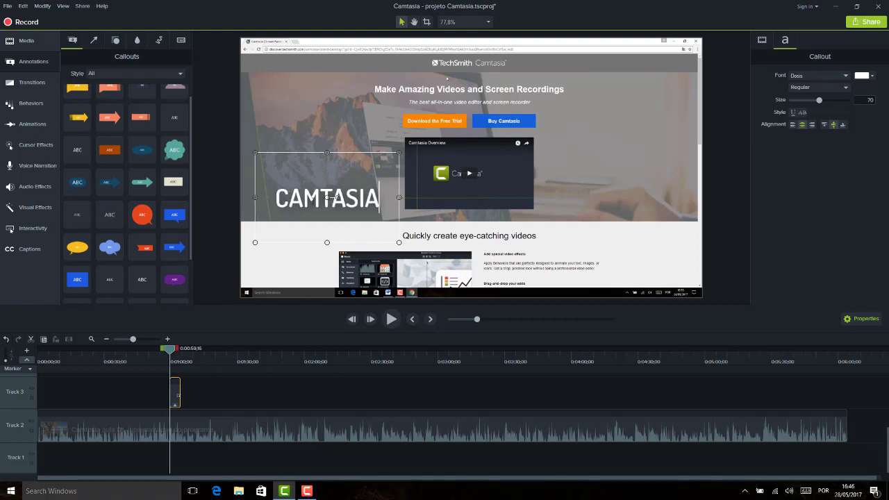
# Scale the CAMTASIA callout to about 96.6% and set its drop shadow angle to 225°.
pyautogui.moveTo(381, 199); pyautogui.dragTo(263, 197)
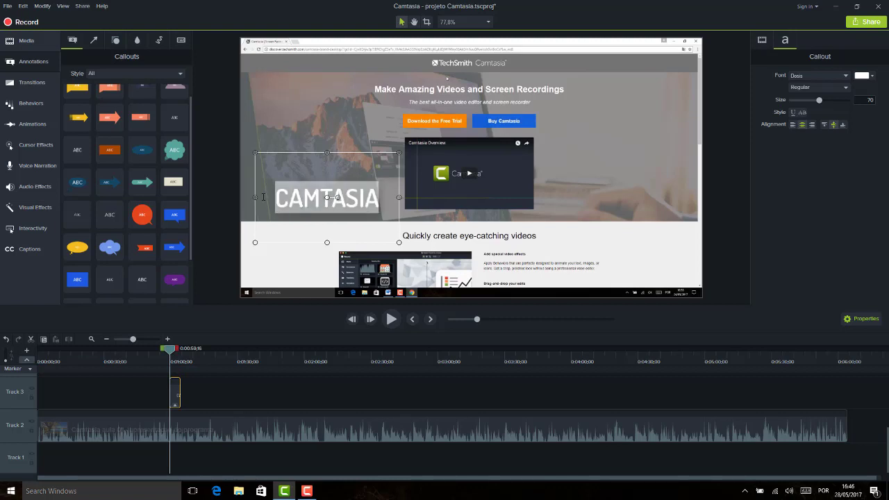
pyautogui.click(763, 40)
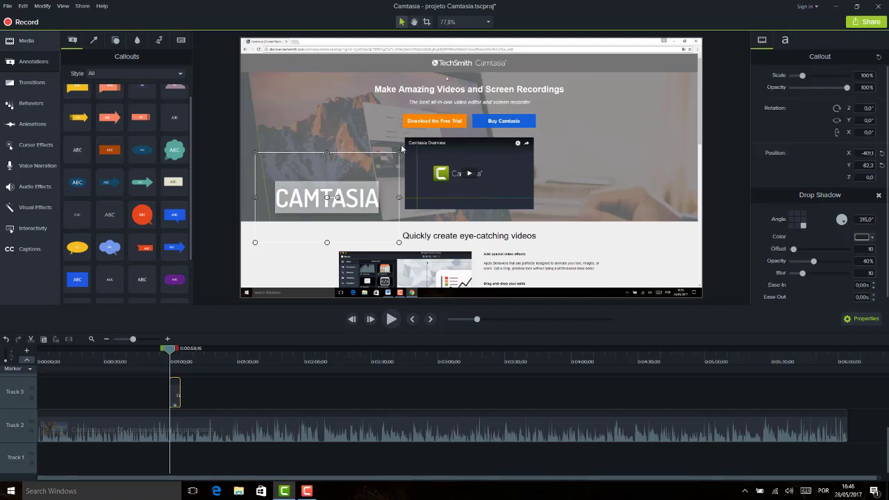
pyautogui.moveTo(803, 75); pyautogui.dragTo(857, 91)
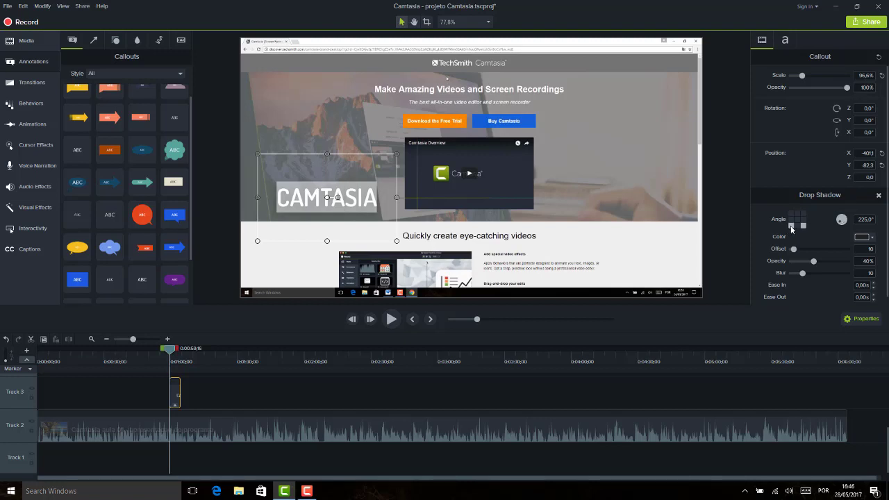
# Move the CAMTASIA callout across the canvas to the right part of the web page's banner.
pyautogui.doubleClick(300, 183)
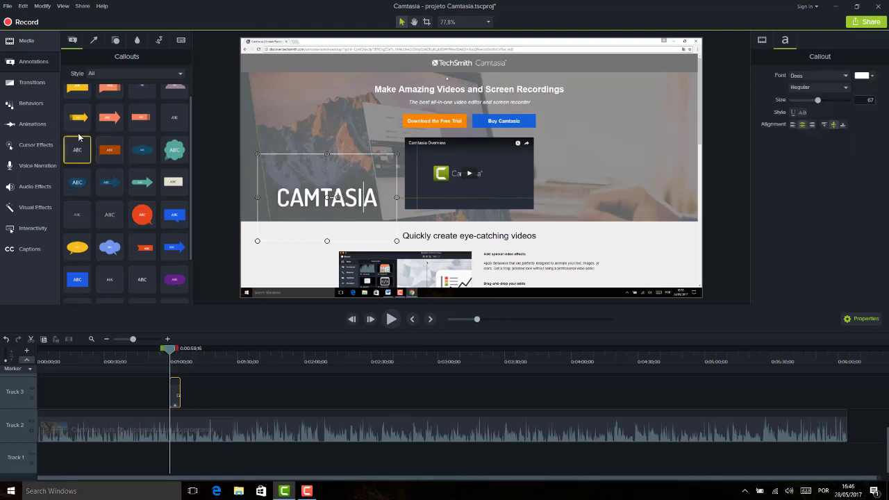
pyautogui.scroll(1, 189, 165)
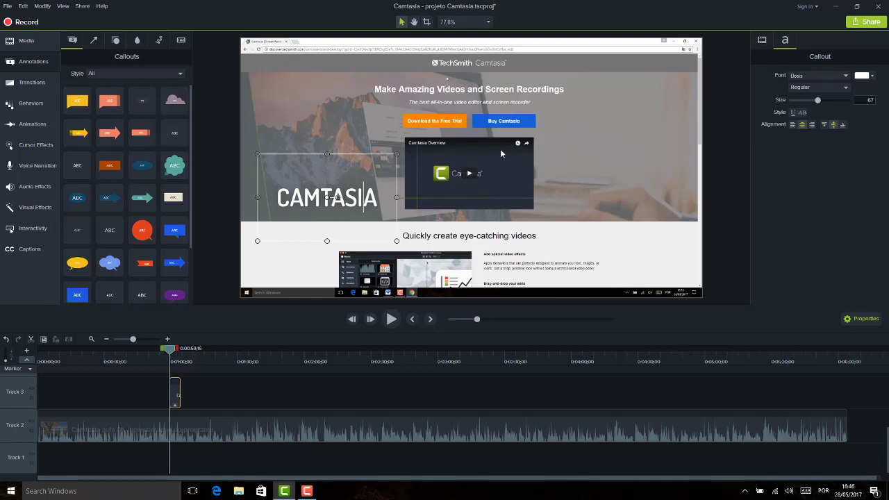
pyautogui.moveTo(375, 198); pyautogui.dragTo(270, 195)
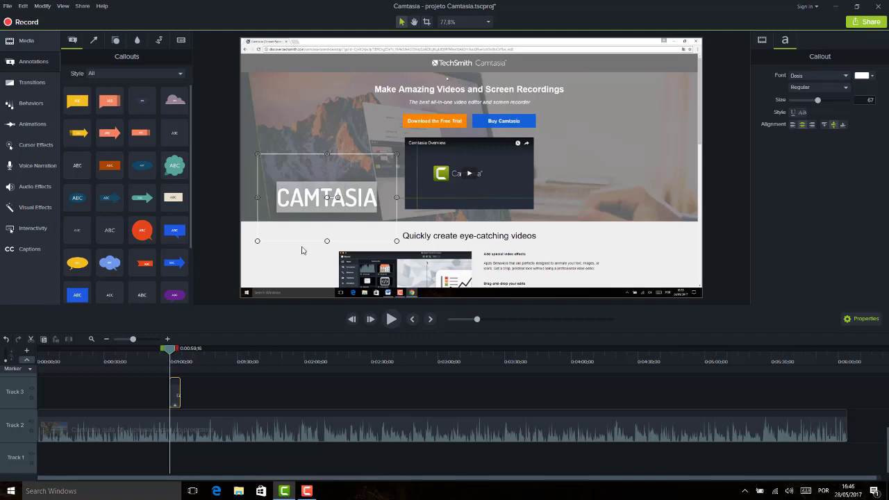
pyautogui.click(350, 165)
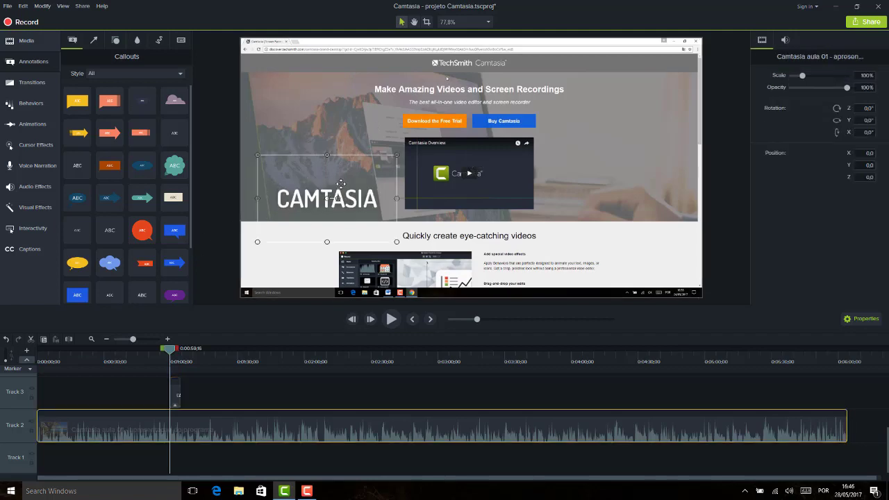
pyautogui.click(349, 155)
pyautogui.moveTo(349, 155); pyautogui.dragTo(604, 155)
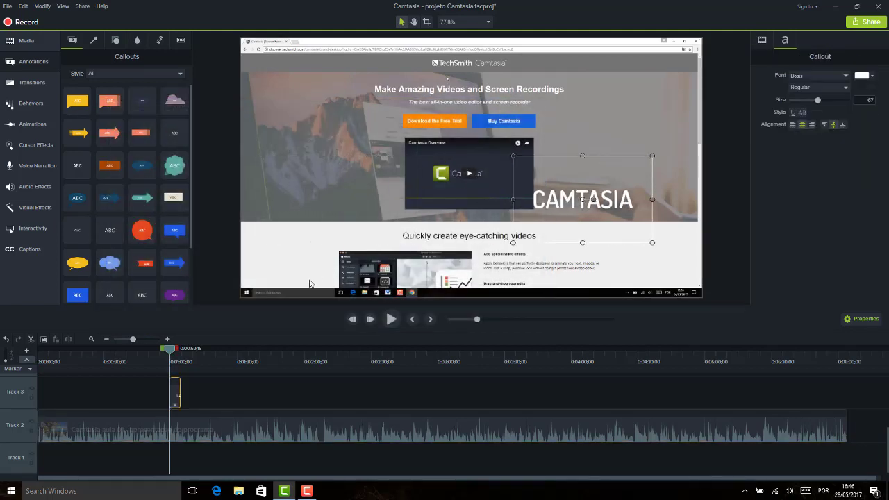
# Set the CAMTASIA callout's duration to 5 seconds and align its frame with the canvas's right edge.
pyautogui.rightClick(177, 397)
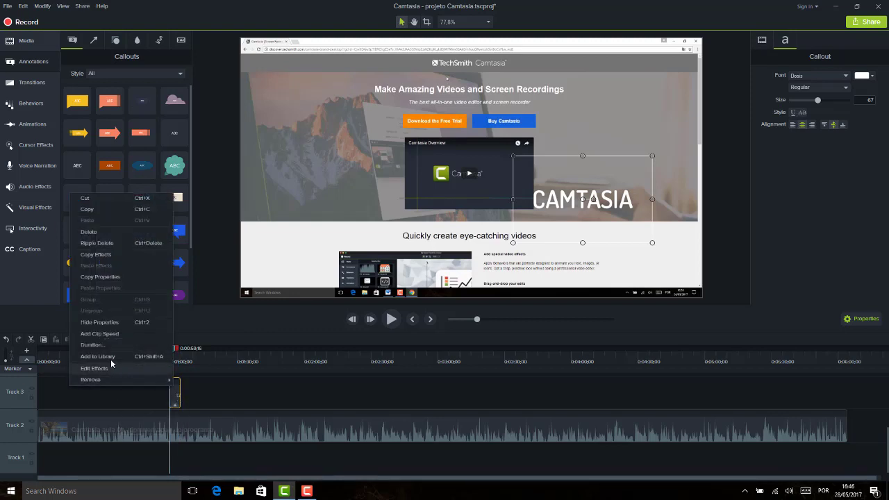
pyautogui.click(109, 345)
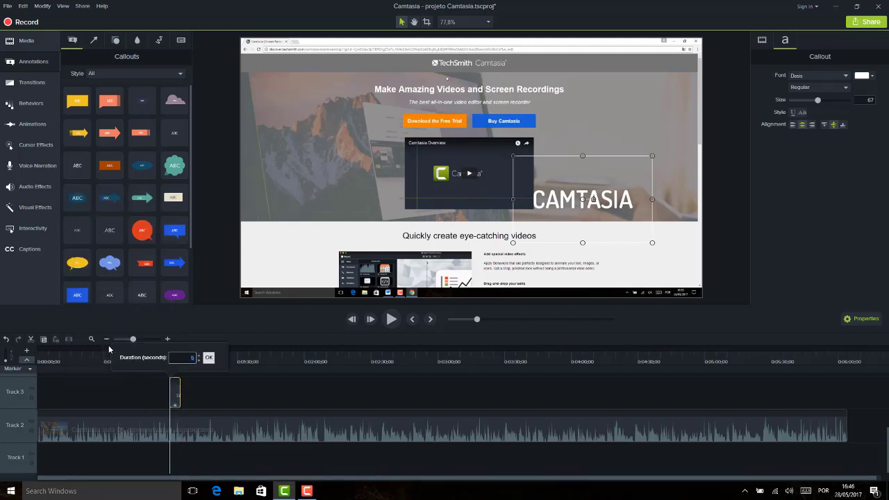
pyautogui.click(208, 357)
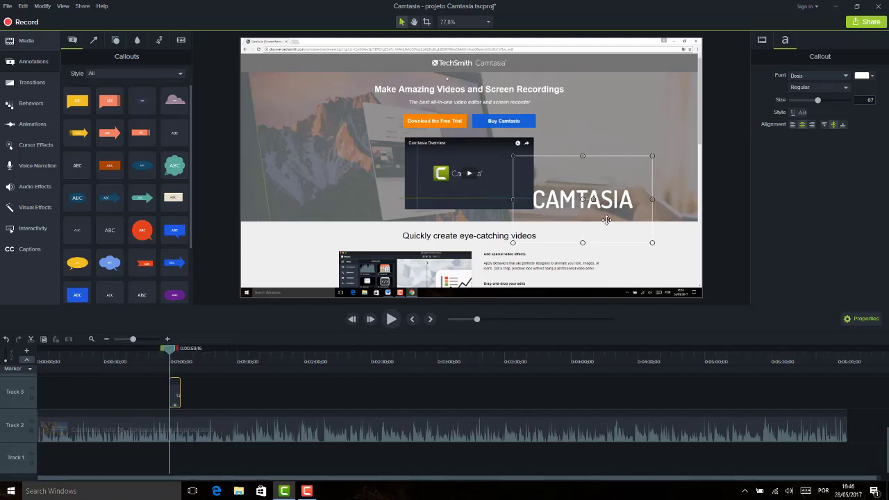
pyautogui.moveTo(609, 199); pyautogui.dragTo(652, 203)
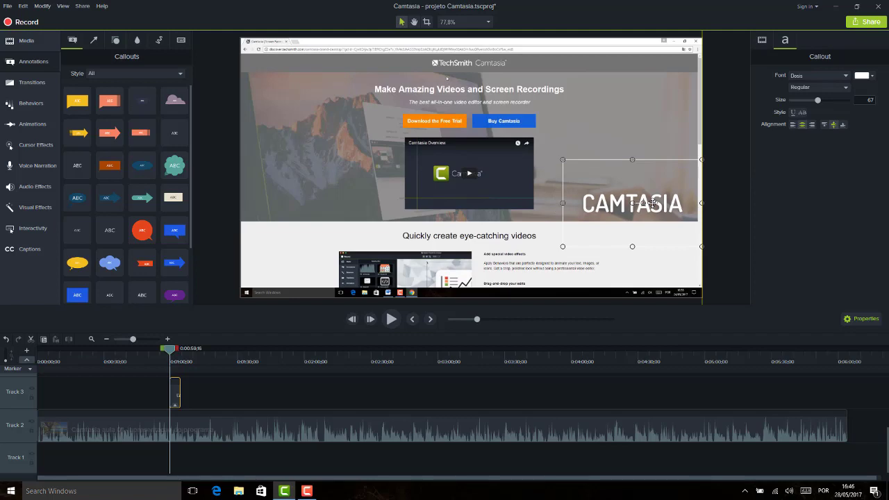
# Play the timeline from about 0:00:57 to preview the CAMTASIA callout's appearance.
pyautogui.moveTo(170, 352); pyautogui.dragTo(165, 357)
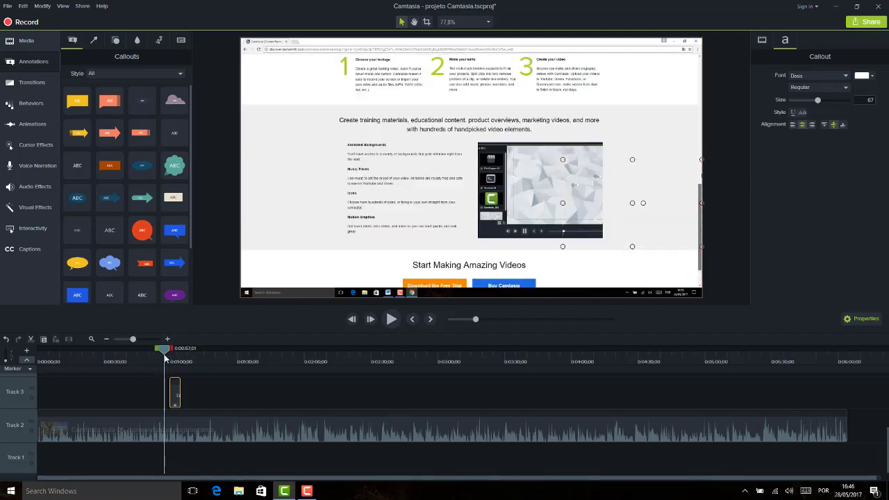
pyautogui.press('space')
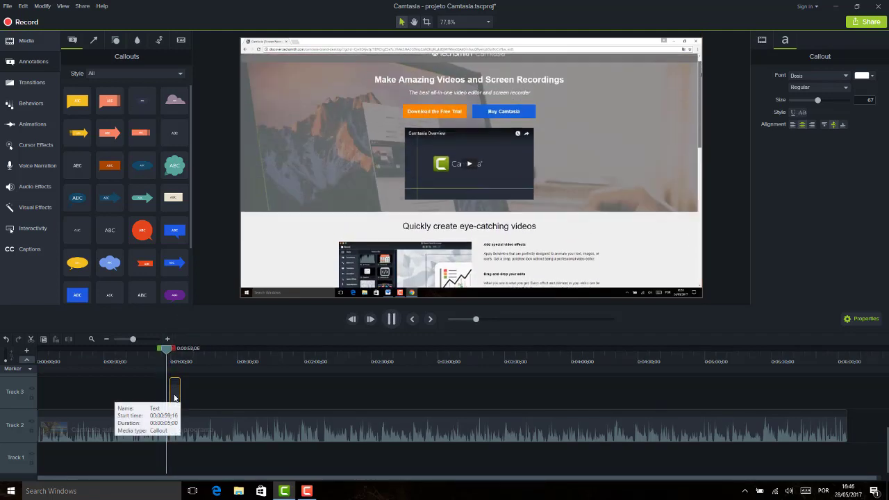
pyautogui.click(620, 243)
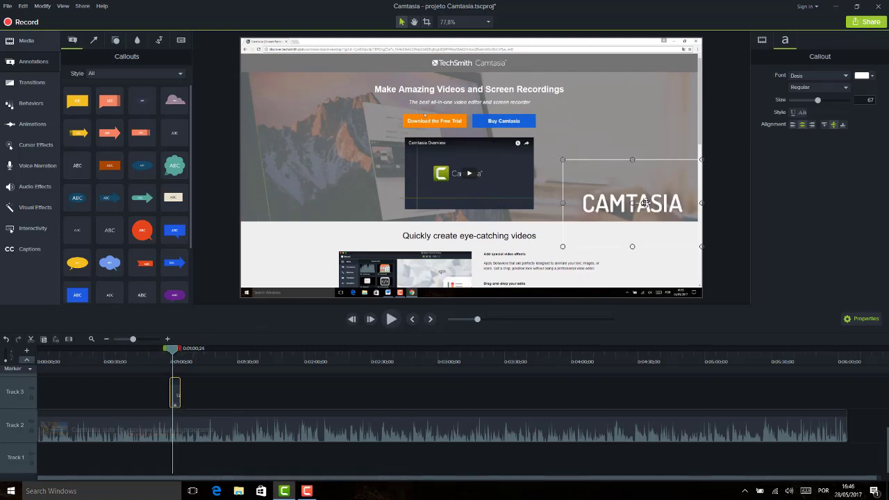
# Change the font color of the CAMTASIA callout's text to bright yellow.
pyautogui.doubleClick(644, 203)
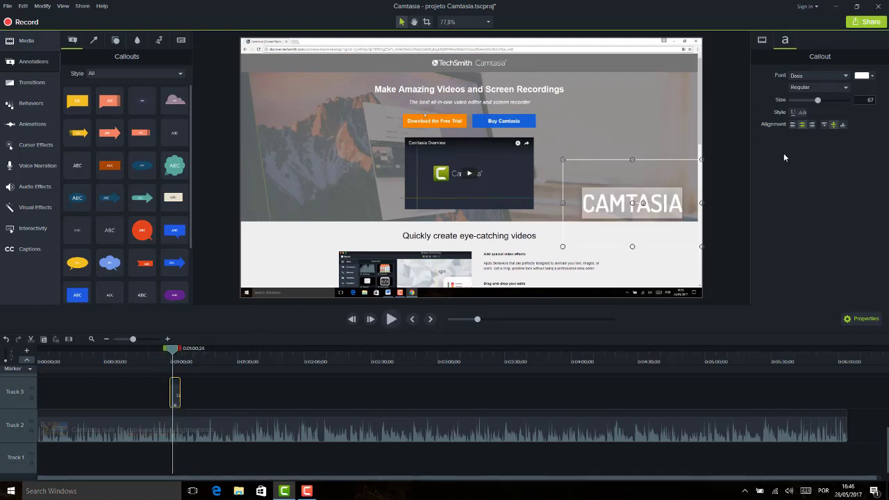
pyautogui.click(866, 77)
pyautogui.click(866, 181)
pyautogui.click(643, 203)
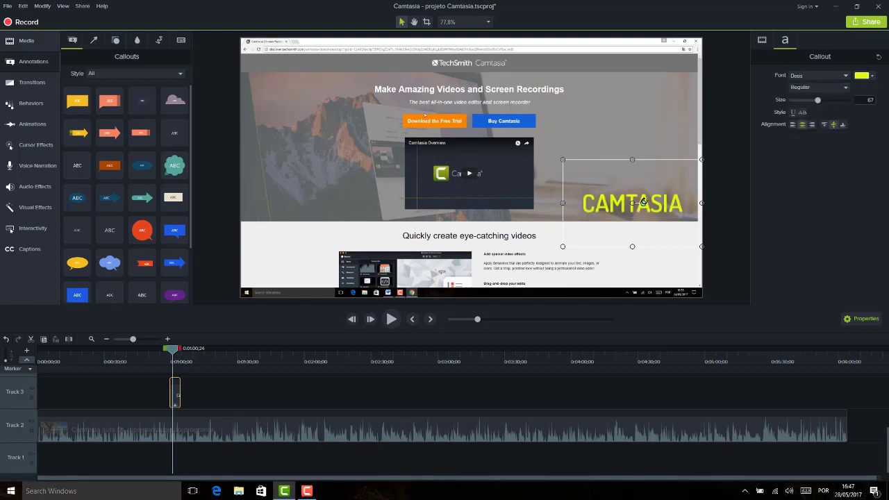
pyautogui.click(176, 390)
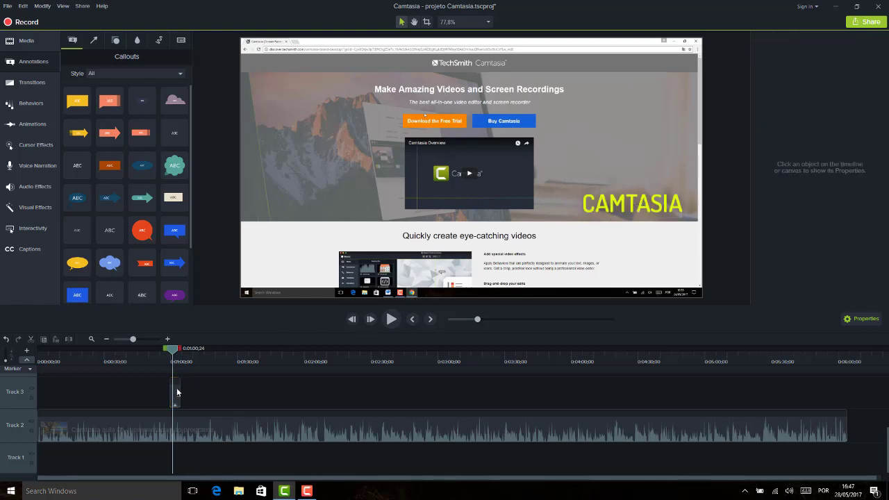
# Apply the Jump And Fall behavior to the CAMTASIA callout on Track 3.
pyautogui.click(175, 394)
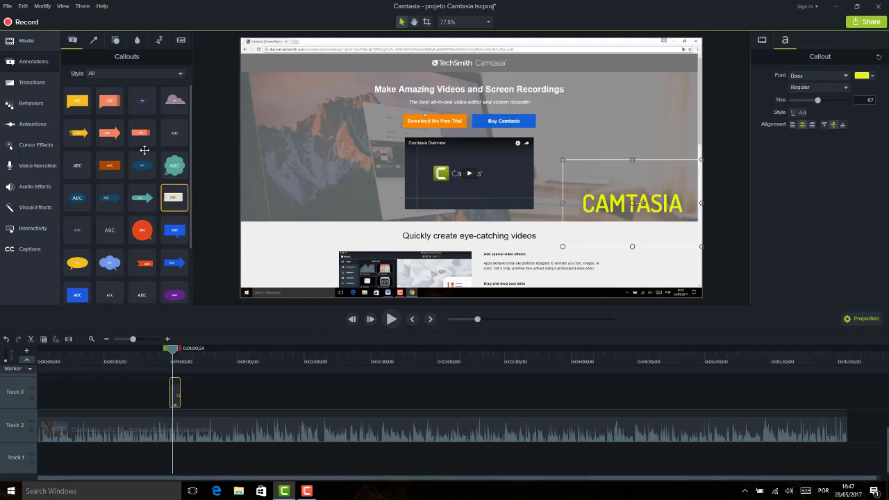
pyautogui.click(31, 103)
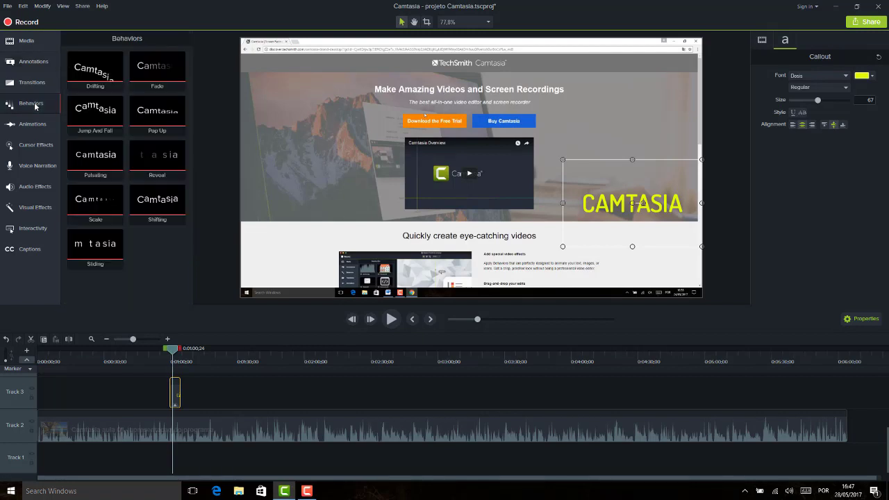
pyautogui.click(88, 80)
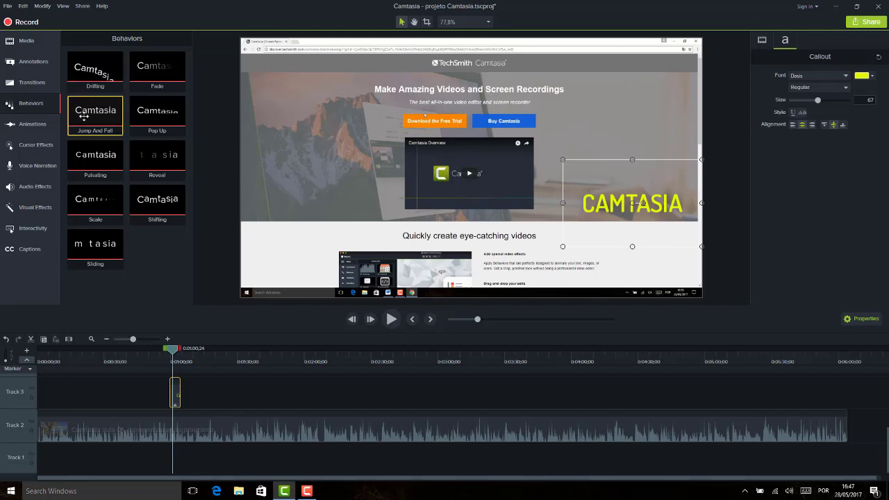
pyautogui.moveTo(83, 116); pyautogui.dragTo(177, 397)
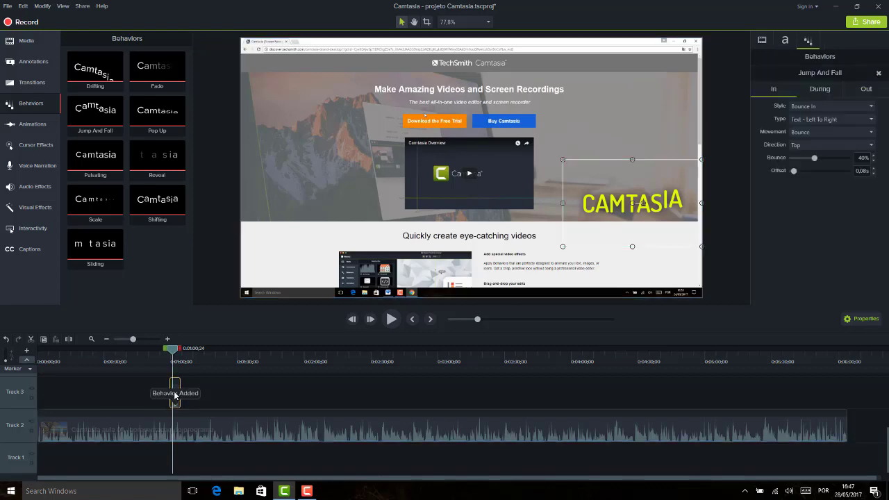
# Play the section around the callout twice to preview the Jump And Fall text animation.
pyautogui.click(165, 357)
pyautogui.press('space')
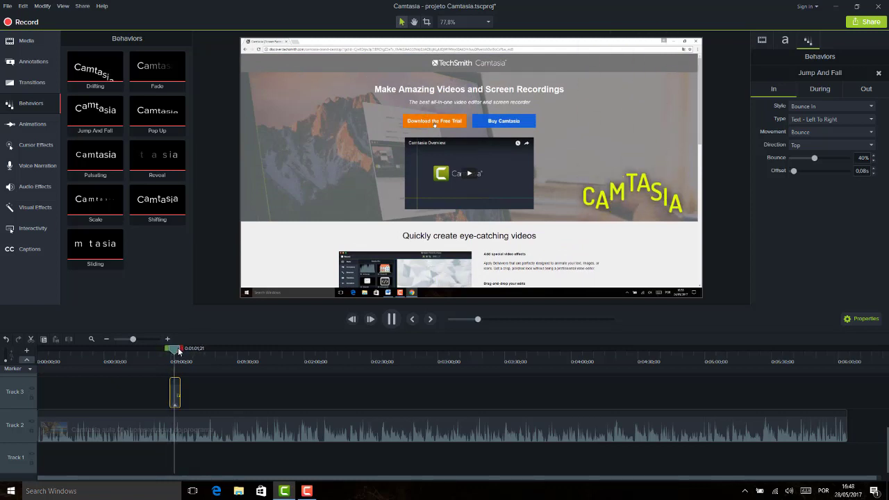
pyautogui.press('space')
pyautogui.moveTo(179, 352); pyautogui.dragTo(169, 357)
pyautogui.press('space')
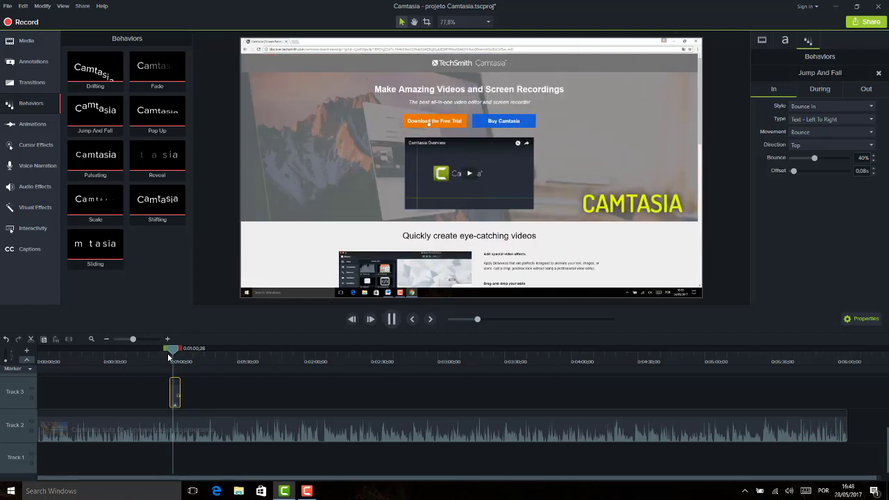
pyautogui.press('space')
# Examine the In, During and Out settings of the CAMTASIA callout's Jump And Fall behavior.
pyautogui.click(688, 169)
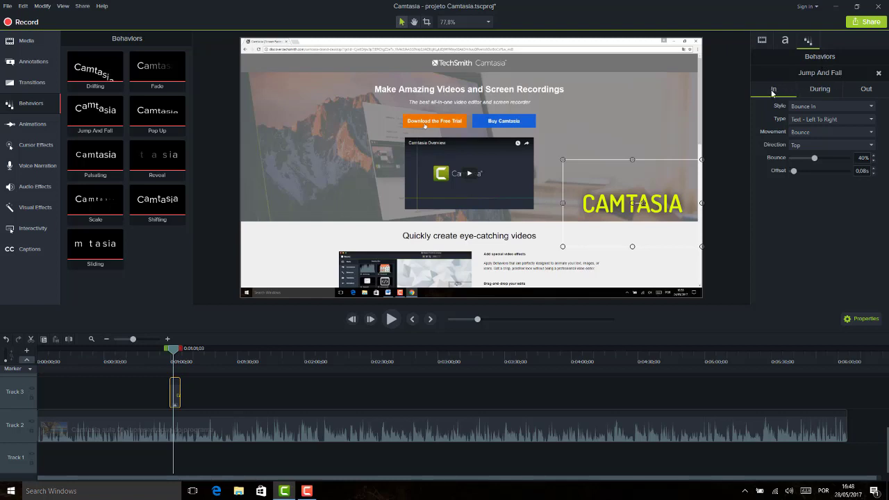
pyautogui.click(824, 93)
pyautogui.click(867, 94)
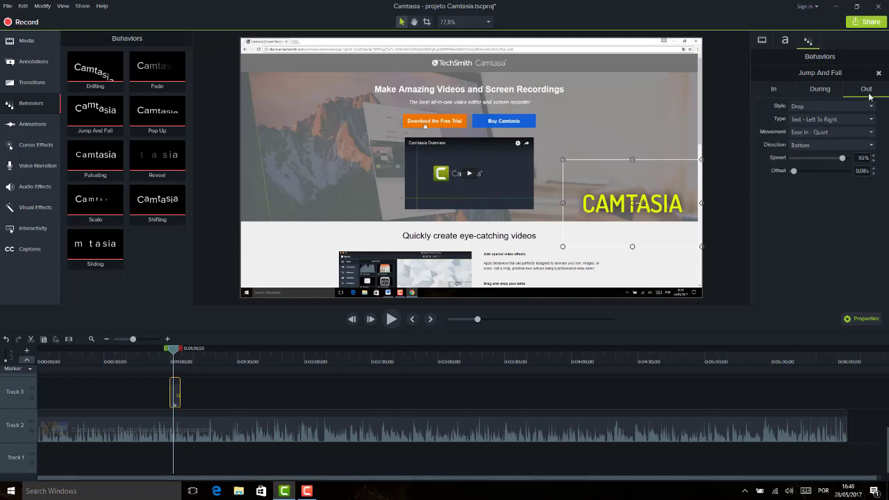
pyautogui.click(774, 90)
pyautogui.click(816, 92)
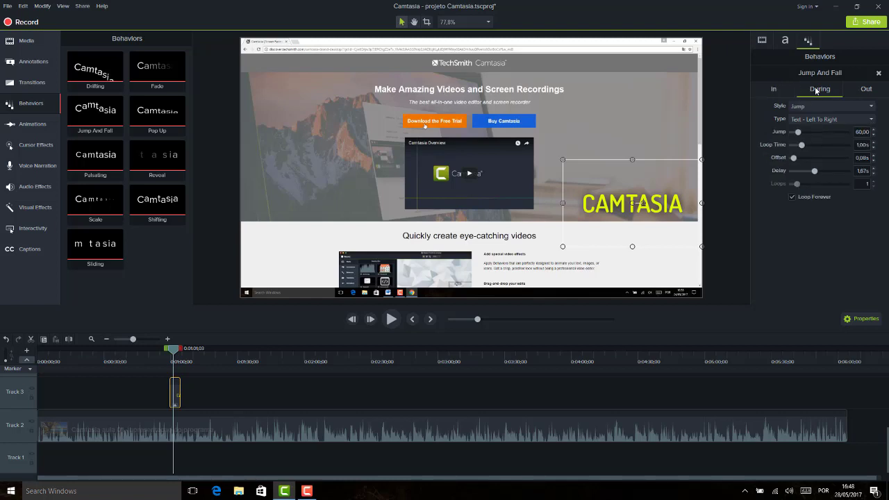
pyautogui.click(868, 90)
pyautogui.click(773, 91)
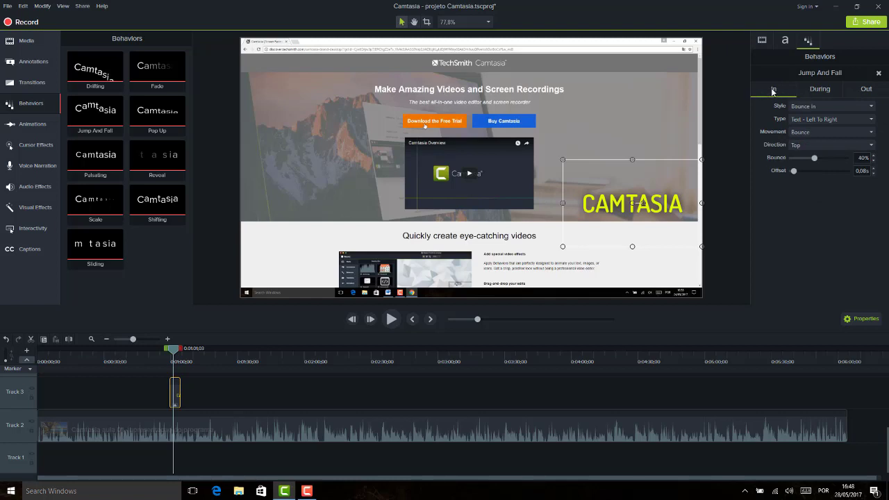
# Set the Jump And Fall behavior's In style to Reveal with a speed of 94%.
pyautogui.click(832, 107)
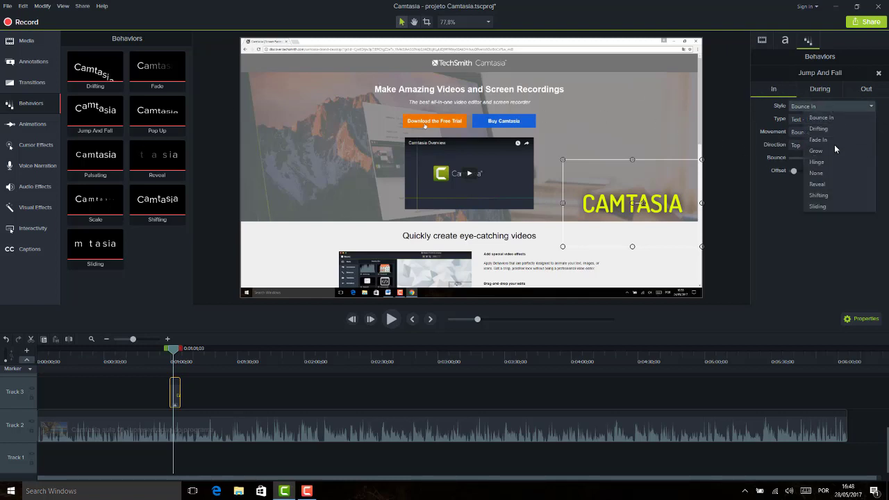
pyautogui.click(835, 184)
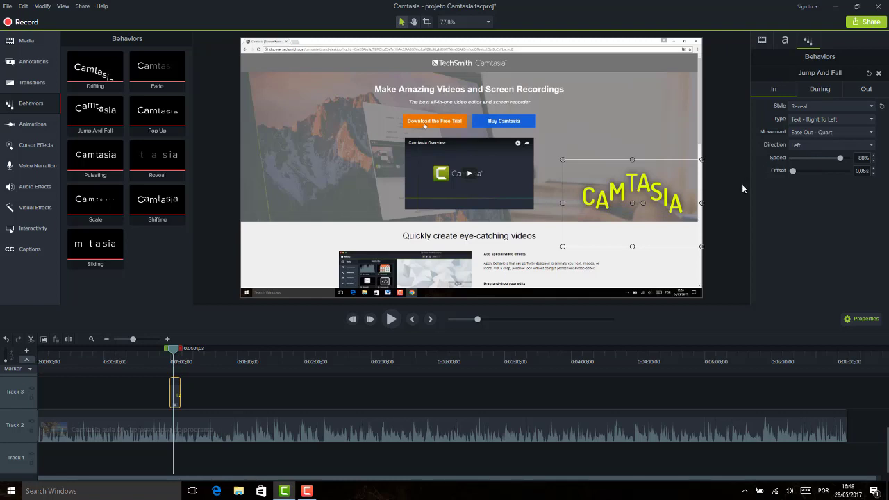
pyautogui.moveTo(839, 160)
pyautogui.mouseDown()
pyautogui.moveTo(822, 161)
pyautogui.moveTo(843, 161)
pyautogui.mouseUp()
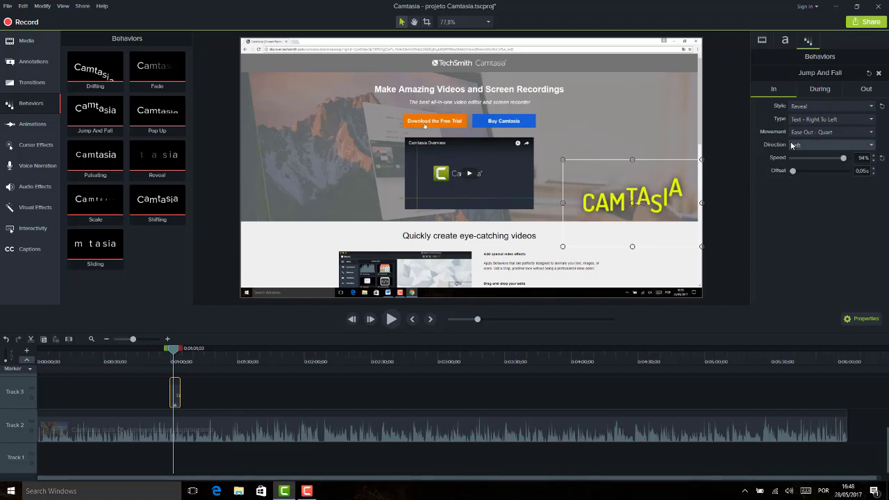
# Look through the behavior's During styles, then set its Out style to Sliding.
pyautogui.click(833, 93)
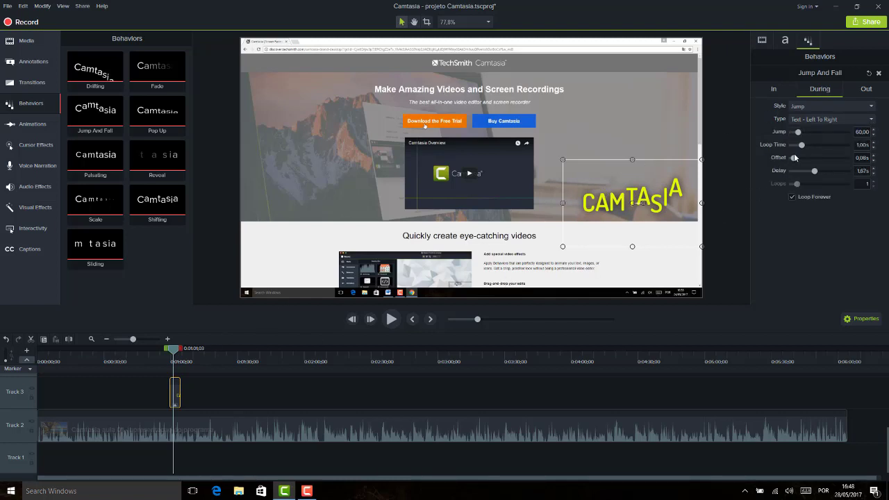
pyautogui.click(819, 106)
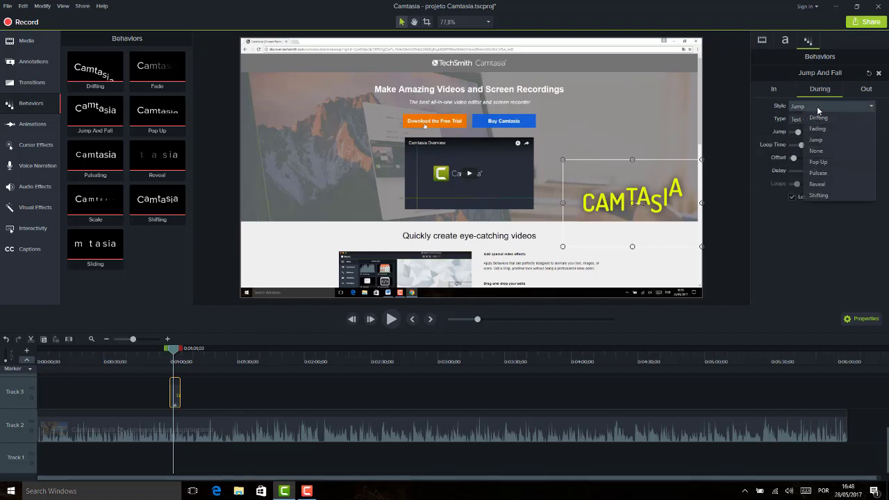
pyautogui.click(819, 106)
pyautogui.click(867, 91)
pyautogui.click(865, 109)
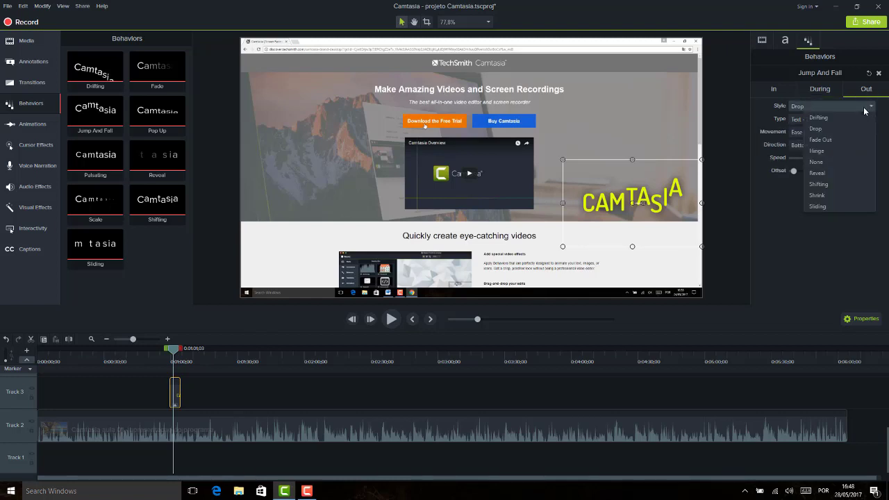
pyautogui.click(835, 204)
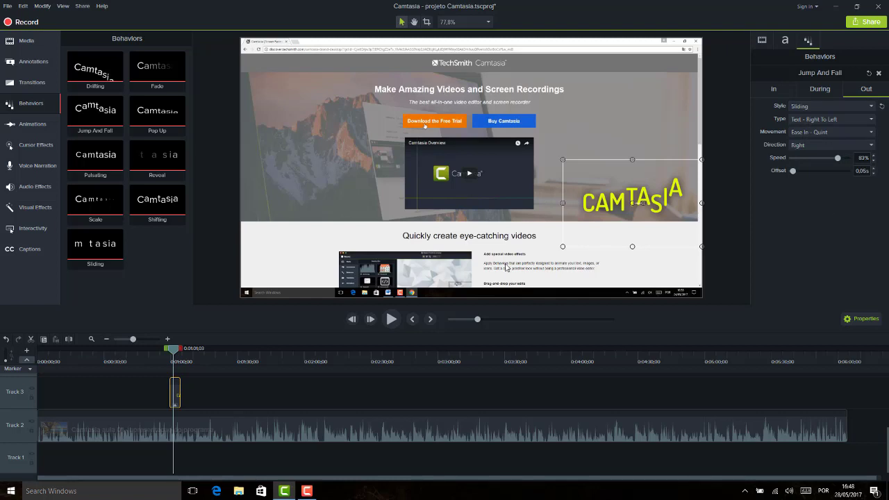
# Play the section around the callout to preview the Reveal entrance and Sliding exit.
pyautogui.moveTo(171, 354); pyautogui.dragTo(166, 356)
pyautogui.press('space')
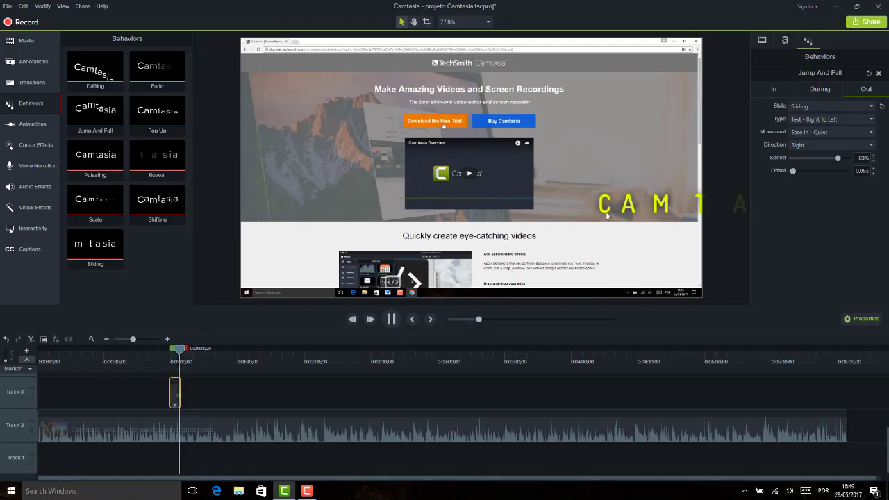
pyautogui.press('space')
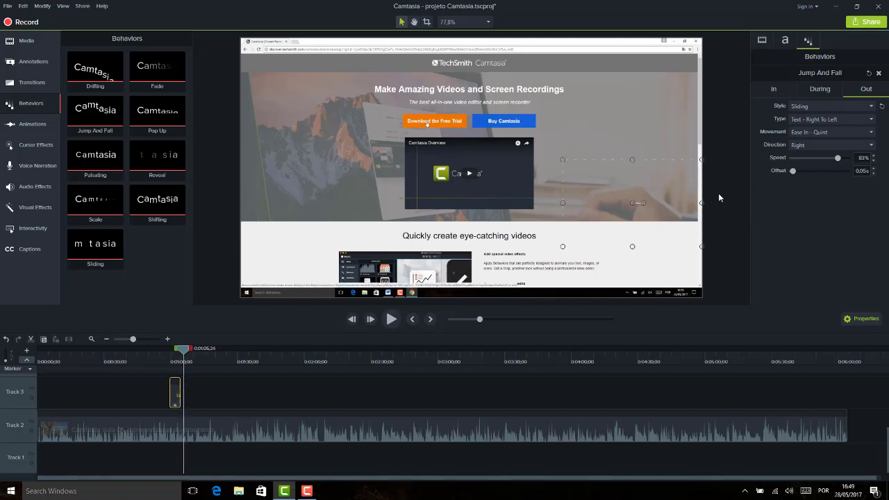
# Change the In style of the CAMTASIA callout's behavior on Track 3 to Fade In.
pyautogui.click(173, 395)
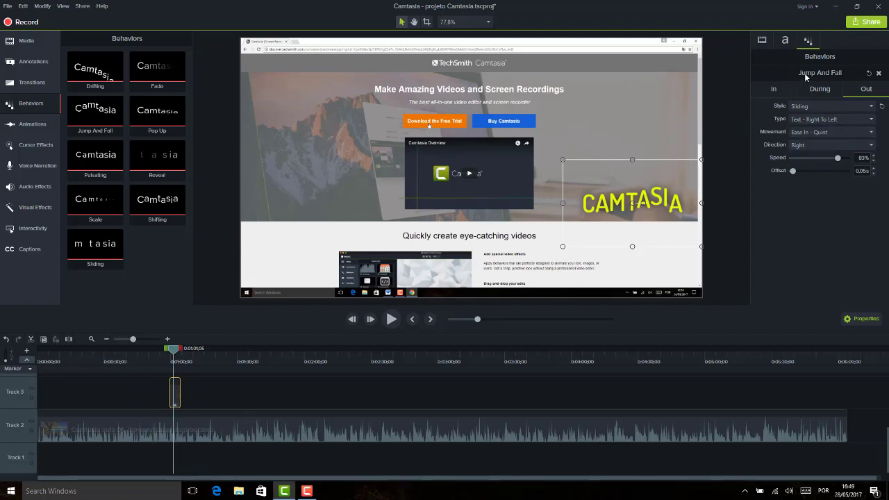
pyautogui.click(772, 92)
pyautogui.click(820, 106)
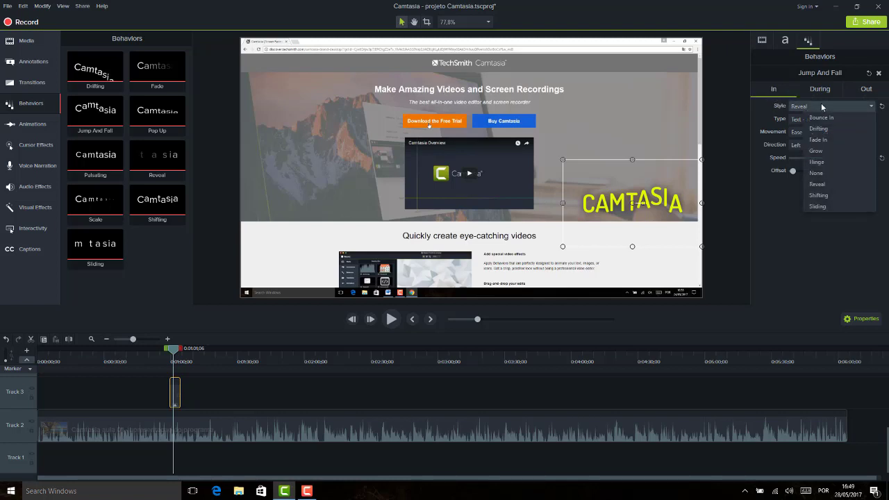
pyautogui.click(825, 139)
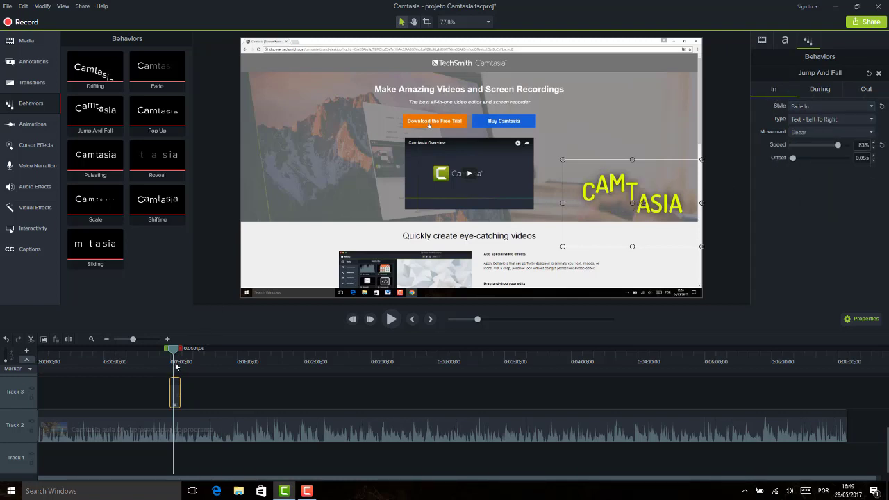
# Change the During style of the callout's behavior to Fading.
pyautogui.click(826, 89)
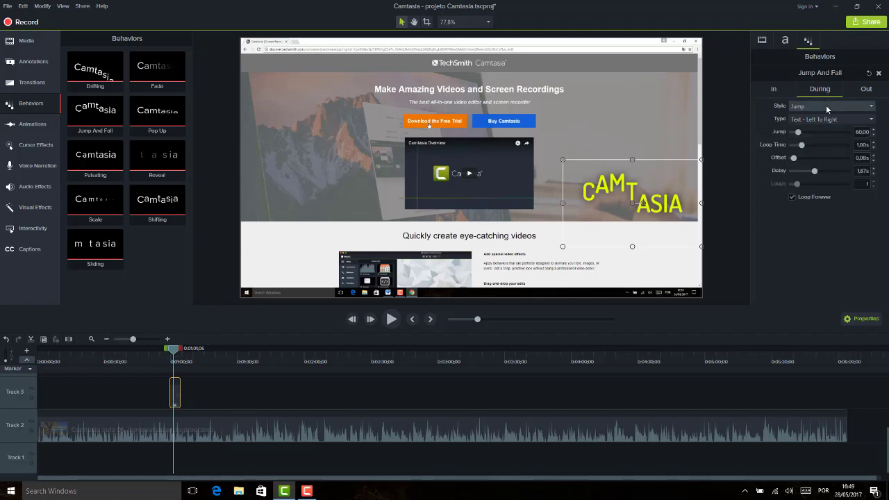
pyautogui.click(826, 105)
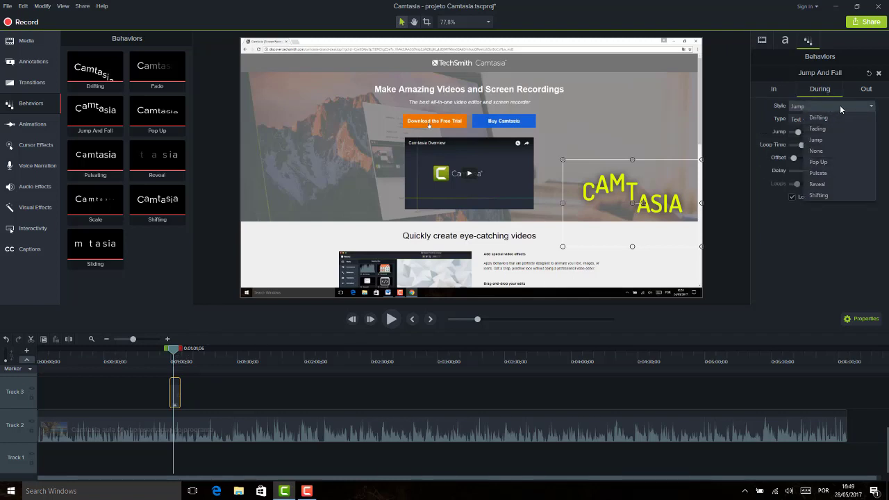
pyautogui.click(839, 105)
pyautogui.click(832, 108)
pyautogui.click(837, 107)
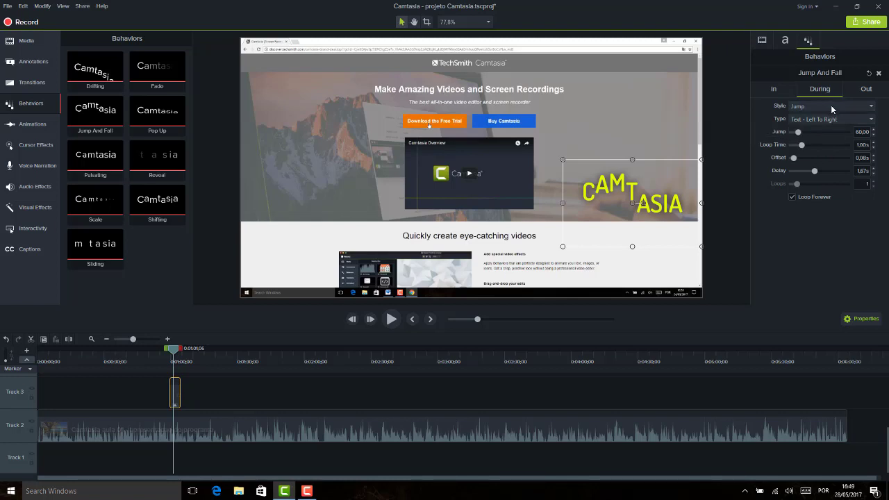
pyautogui.click(830, 105)
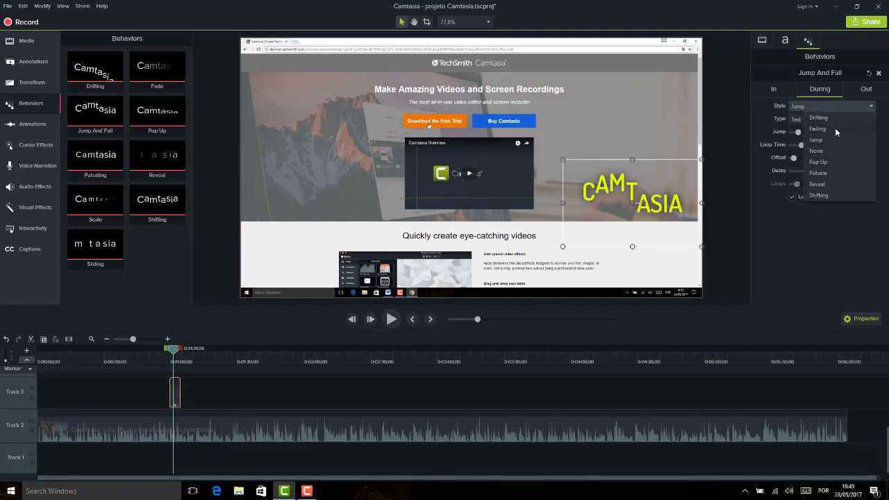
pyautogui.click(835, 128)
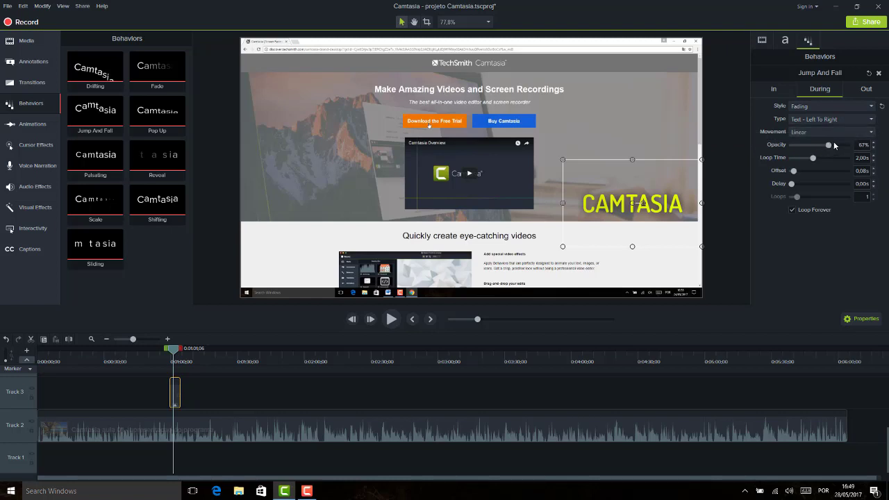
# Set the Fading effect's opacity to 100% and its loop time to 5.00 s.
pyautogui.moveTo(820, 146); pyautogui.dragTo(865, 145)
pyautogui.moveTo(815, 160); pyautogui.dragTo(838, 162)
pyautogui.moveTo(806, 166); pyautogui.dragTo(807, 167)
pyautogui.moveTo(805, 159); pyautogui.dragTo(837, 162)
# Set both the Out and During styles of the callout's behavior to None.
pyautogui.click(867, 90)
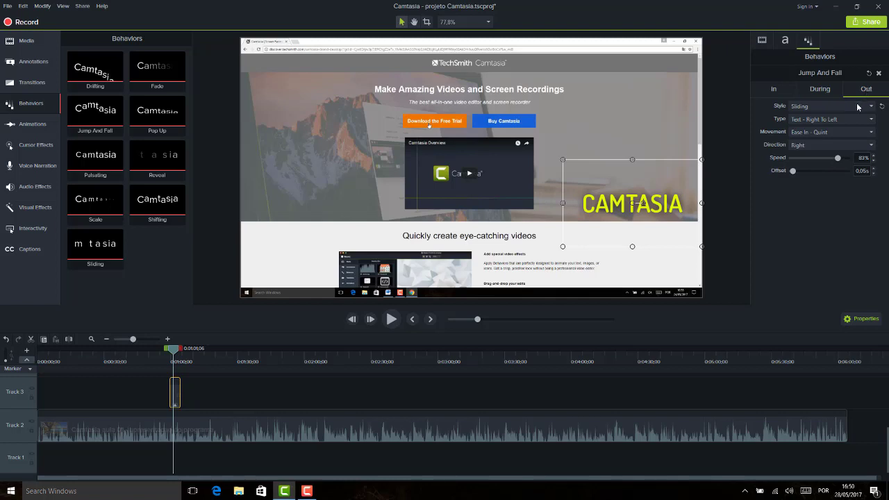
pyautogui.click(854, 108)
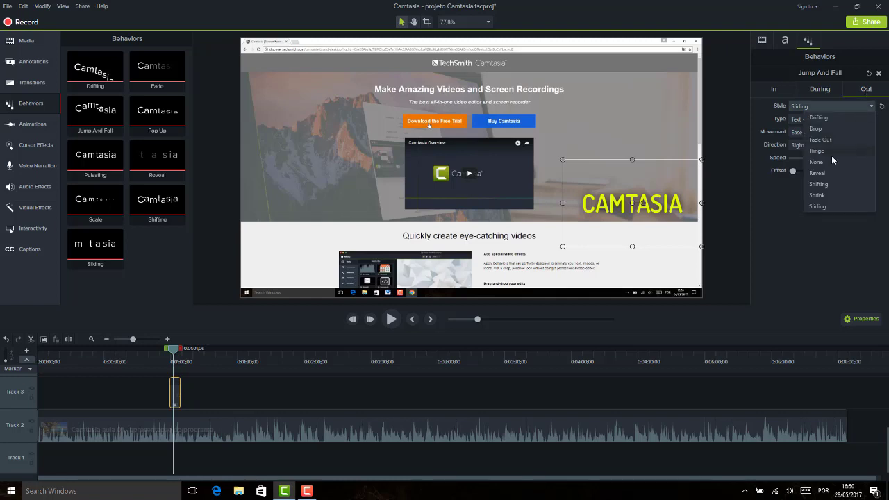
pyautogui.click(831, 158)
pyautogui.click(831, 91)
pyautogui.click(830, 107)
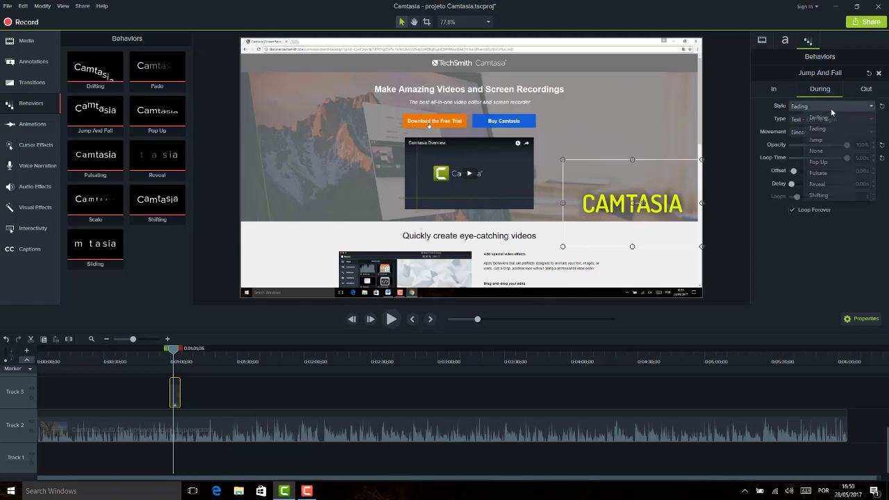
pyautogui.click(825, 150)
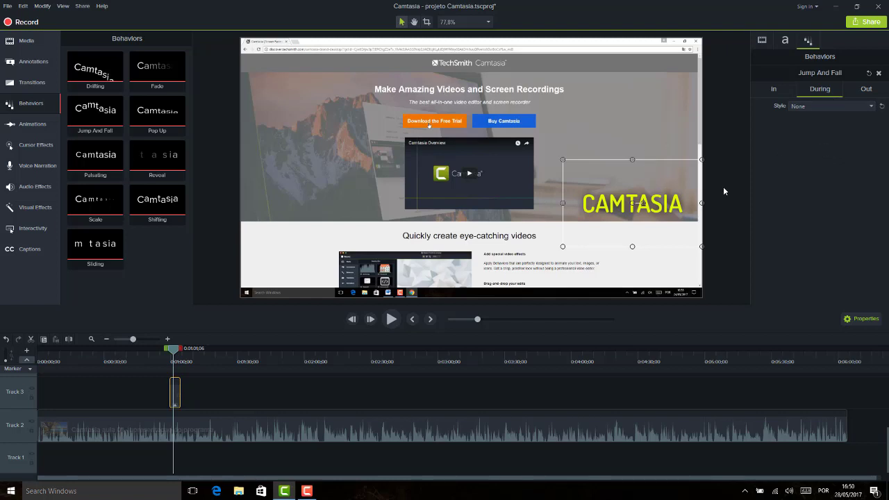
# Set the Out style of the callout's behavior to Fade Out.
pyautogui.click(774, 89)
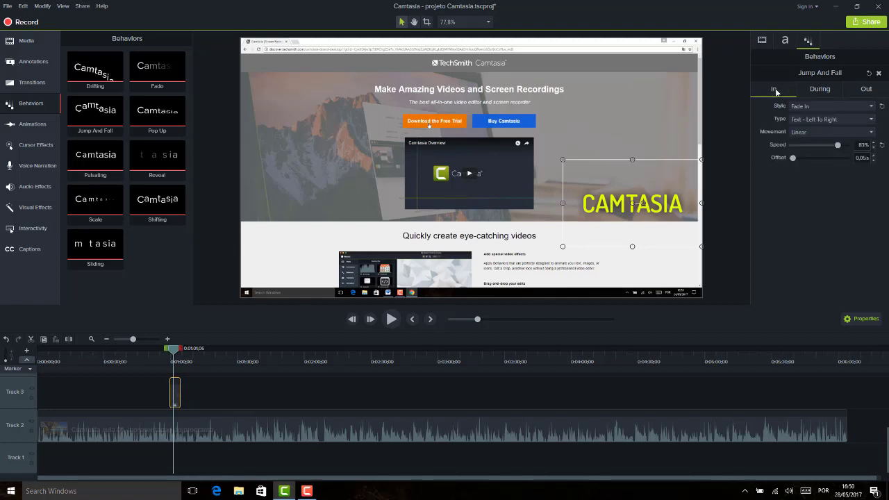
pyautogui.click(865, 88)
pyautogui.click(852, 107)
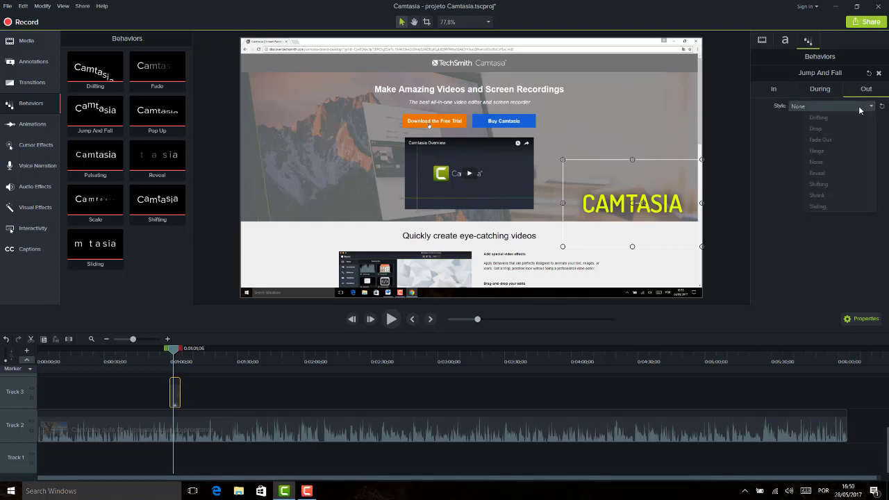
pyautogui.click(843, 140)
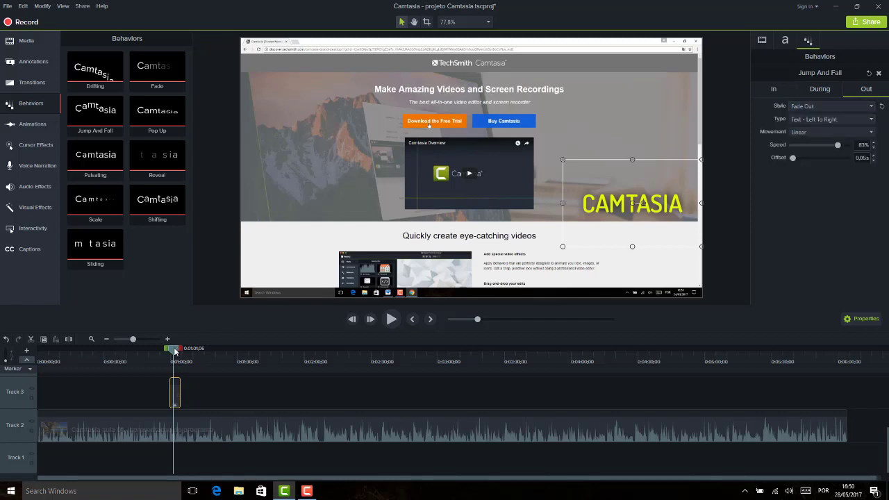
# Play the section around the callout to preview its Fade In and Fade Out text animation.
pyautogui.moveTo(175, 352); pyautogui.dragTo(166, 354)
pyautogui.press('space')
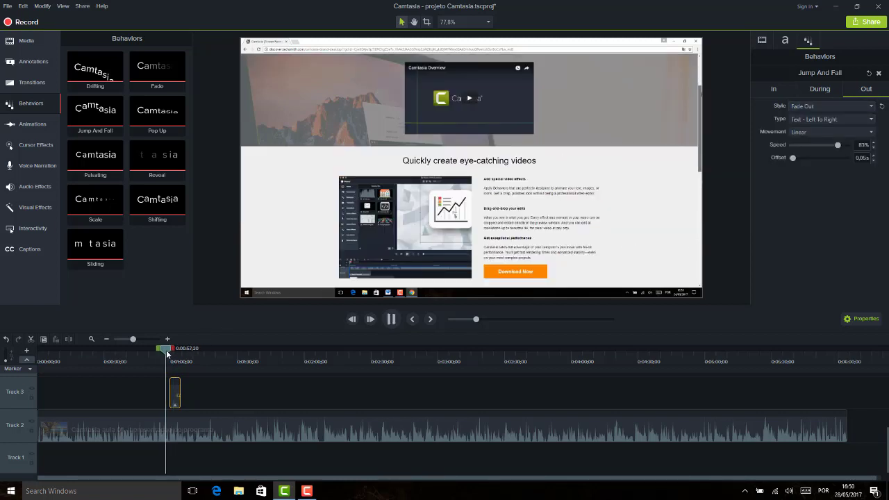
pyautogui.press('space')
pyautogui.click(400, 321)
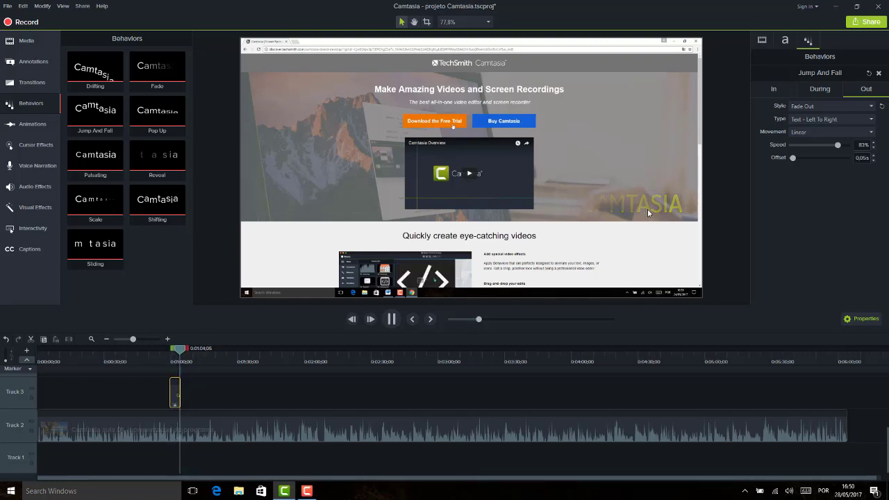
pyautogui.click(647, 209)
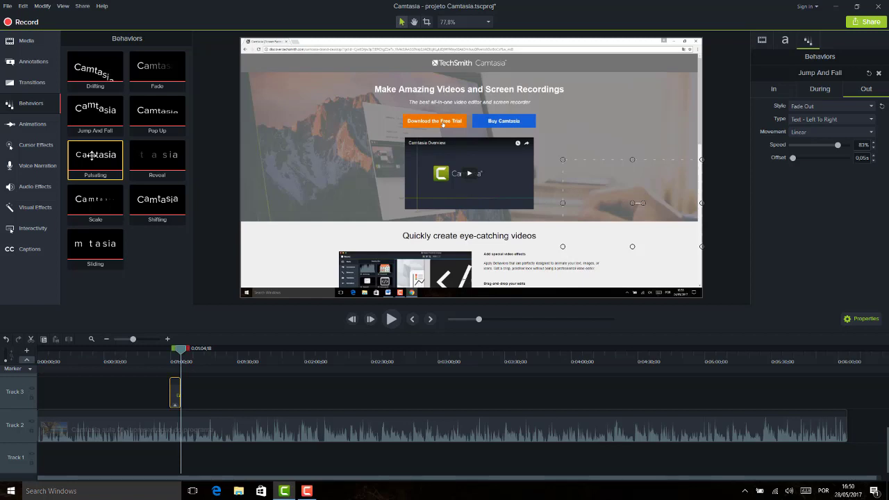
pyautogui.click(24, 85)
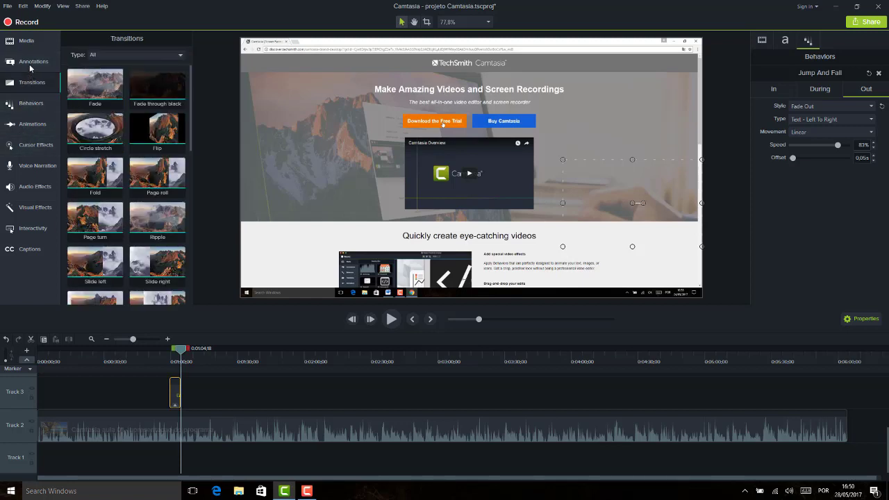
pyautogui.click(30, 66)
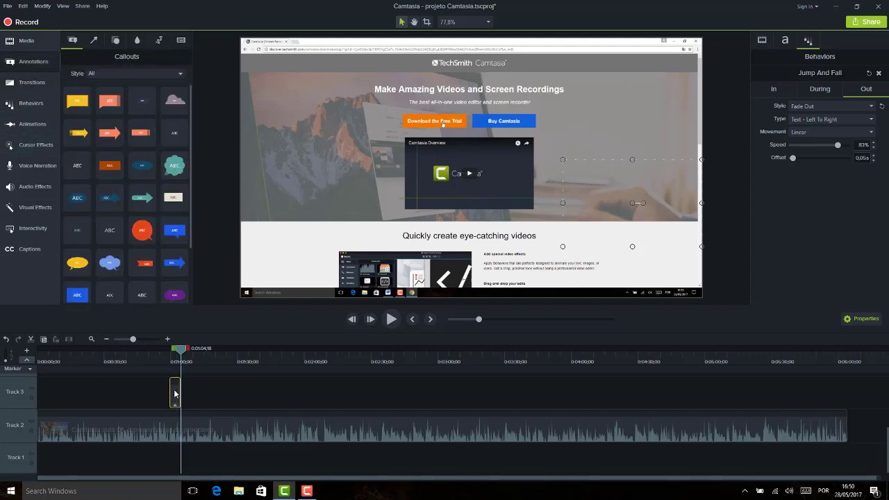
pyautogui.moveTo(178, 349); pyautogui.dragTo(173, 356)
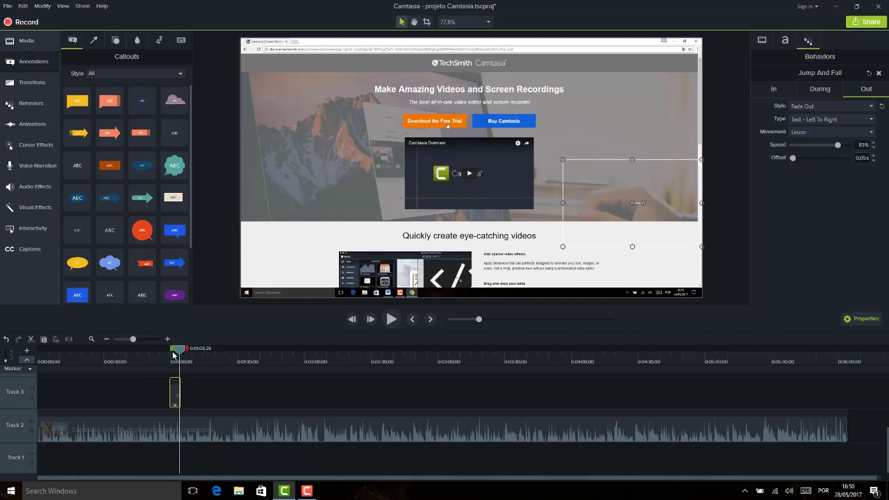
pyautogui.click(173, 355)
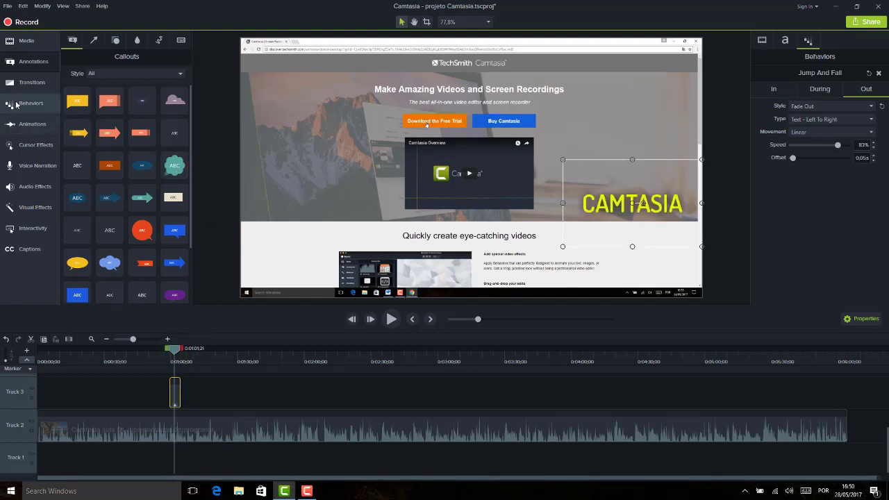
# Remove the Jump And Fall behavior from the CAMTASIA callout and check the callout's remaining properties.
pyautogui.click(17, 104)
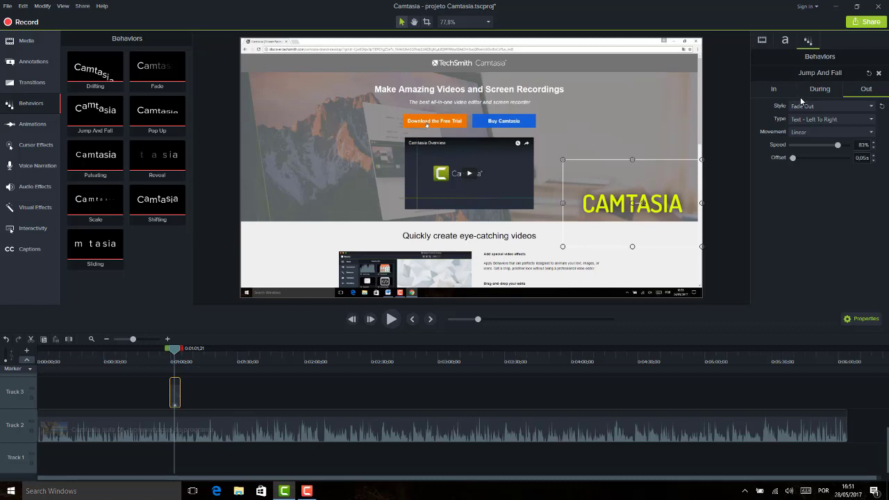
pyautogui.click(878, 74)
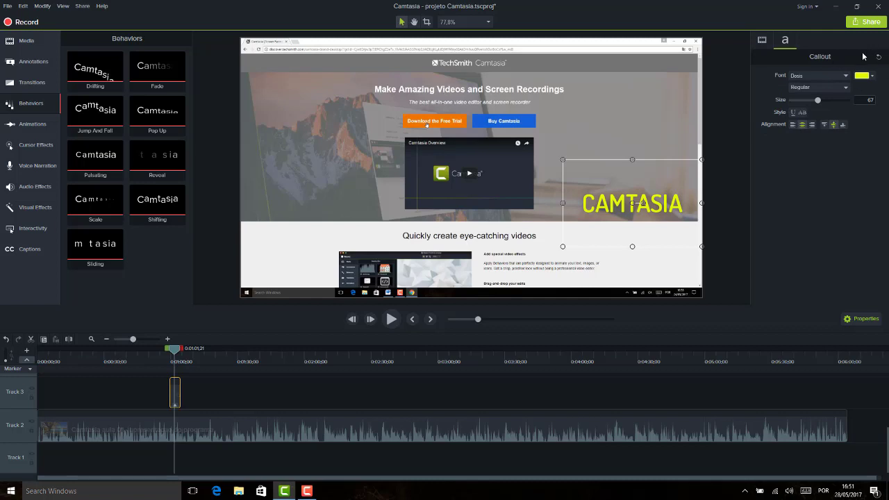
pyautogui.click(761, 40)
pyautogui.click(785, 40)
pyautogui.moveTo(174, 348)
pyautogui.mouseDown()
pyautogui.moveTo(167, 356)
pyautogui.moveTo(173, 350)
pyautogui.mouseUp()
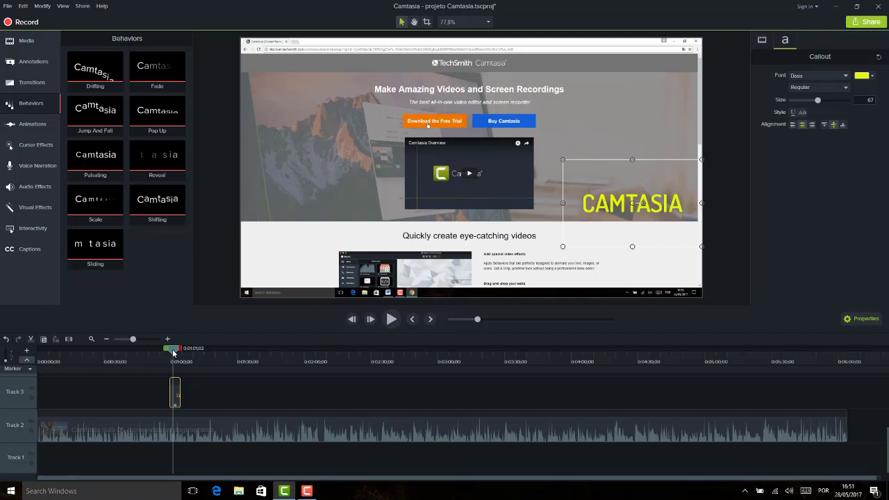
pyautogui.moveTo(173, 352); pyautogui.dragTo(175, 354)
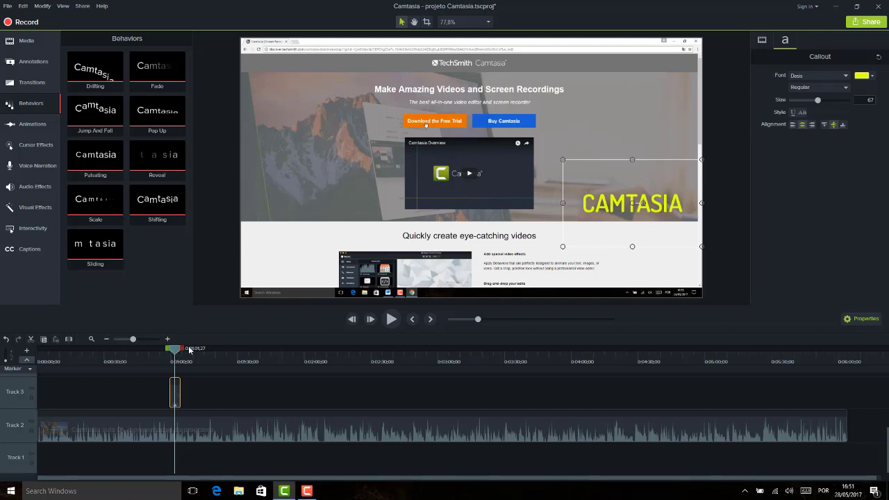
pyautogui.click(31, 124)
pyautogui.click(35, 104)
pyautogui.click(34, 124)
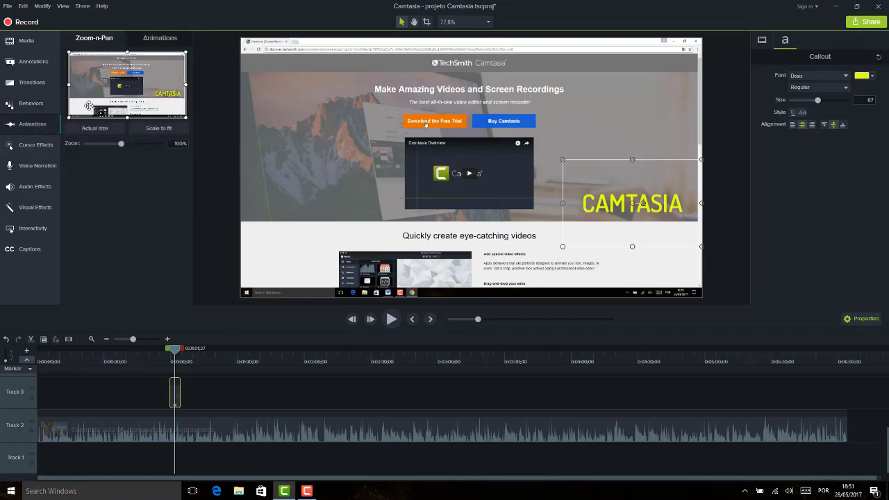
pyautogui.click(22, 110)
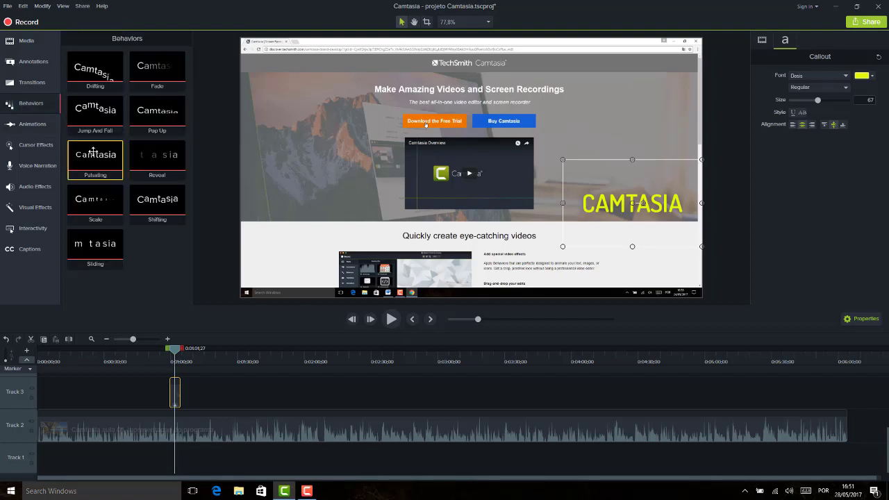